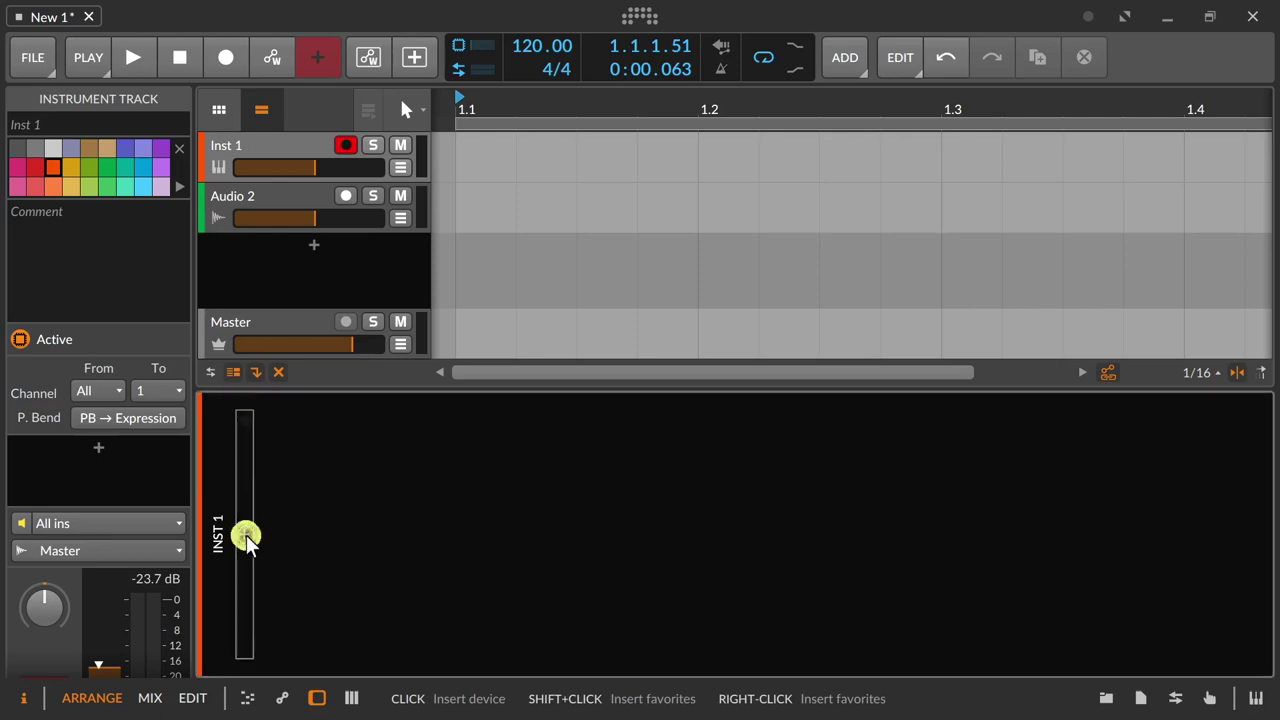
Insert the MIDI CC device on the empty Inst 1 track
{"action": "type", "text": "midi"}
{"action": "key", "text": "Down"}
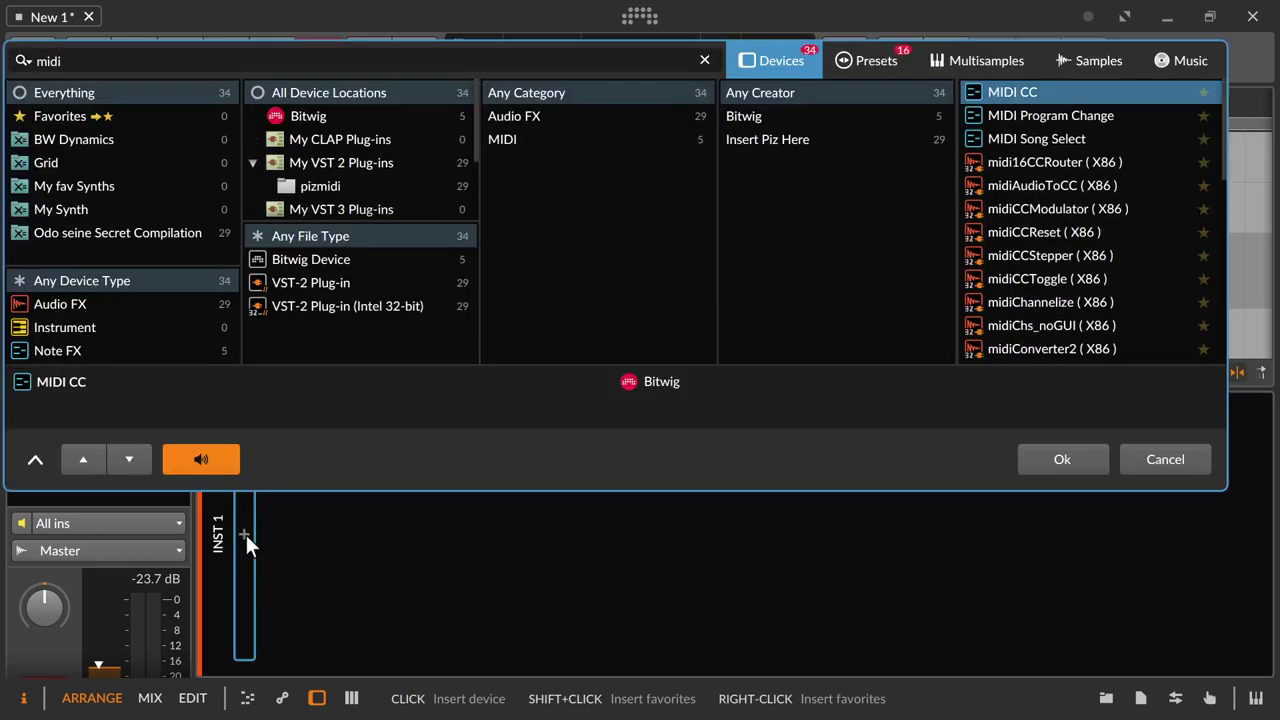
{"action": "key", "text": "Return"}
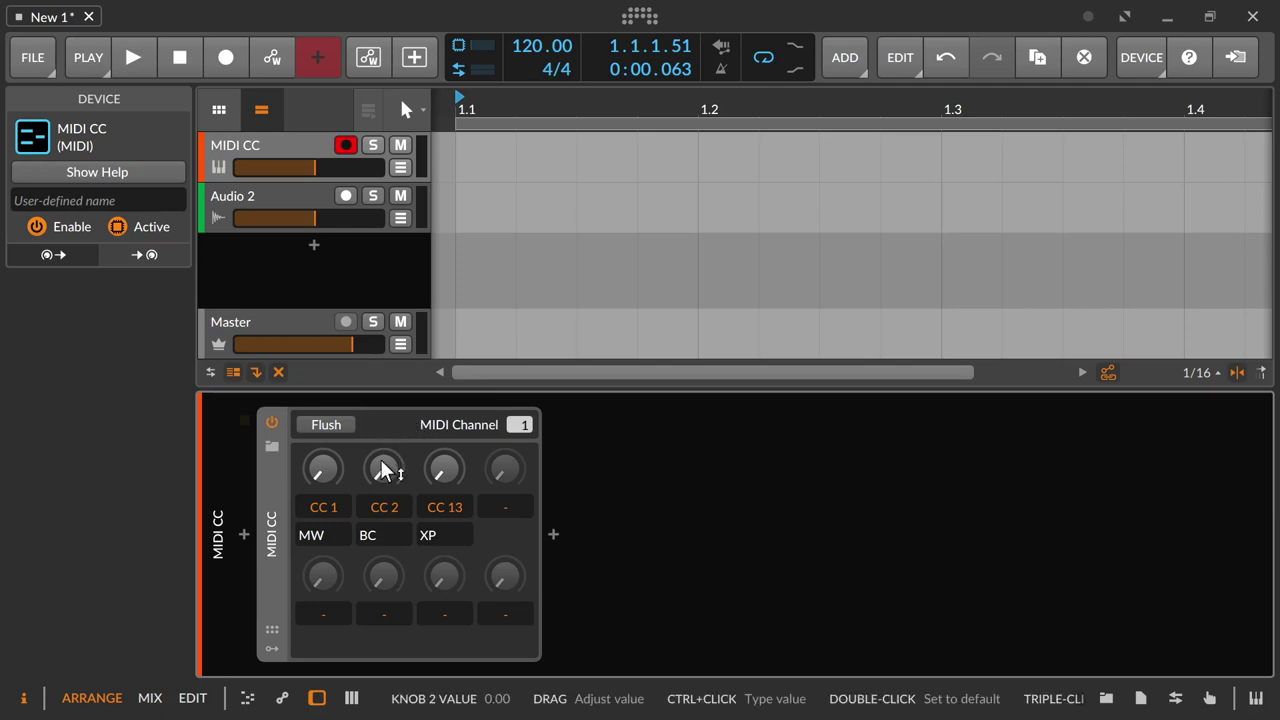
Assign the MIDI CC device's first knob to CC 12 and raise the CC 2 and CC 13 knobs to roughly a quarter
{"action": "double_click", "coordinate": [308, 535]}
{"action": "left_click_drag", "start_coordinate": [328, 504], "coordinate": [328, 476]}
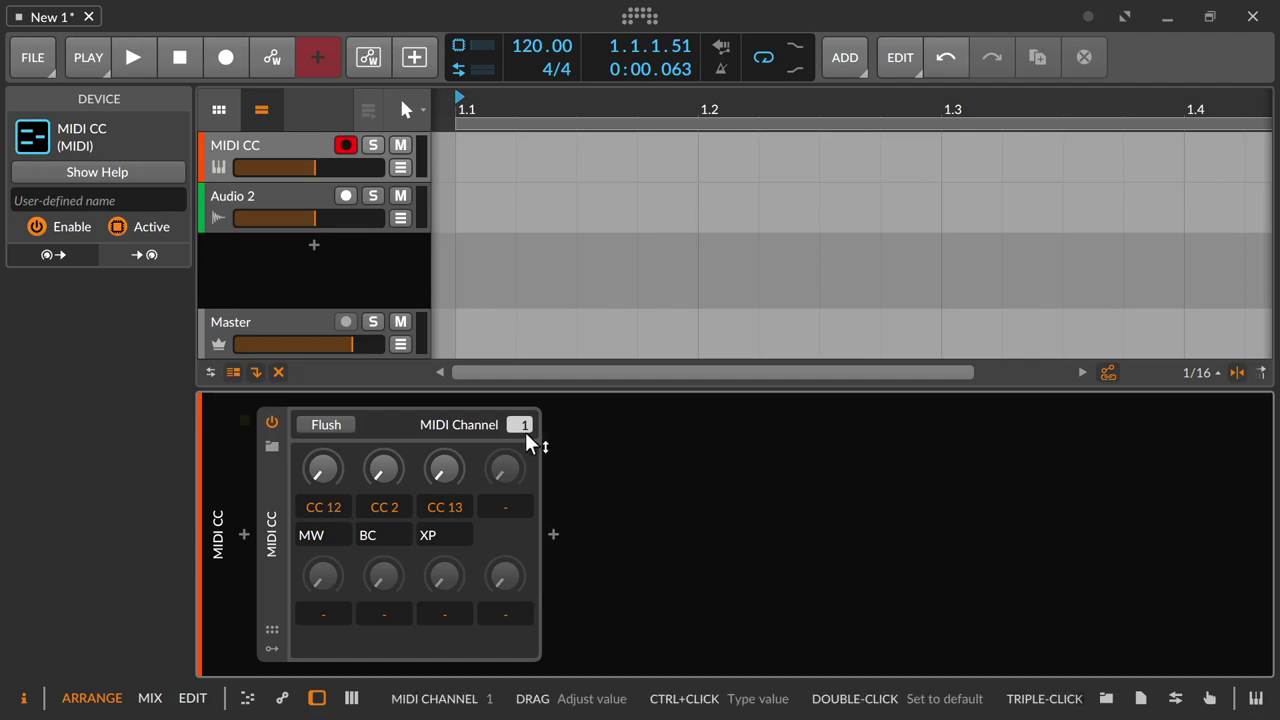
{"action": "mouse_move", "coordinate": [516, 423]}
{"action": "left_mouse_down"}
{"action": "mouse_move", "coordinate": [516, 395]}
{"action": "mouse_move", "coordinate": [516, 425]}
{"action": "left_mouse_up"}
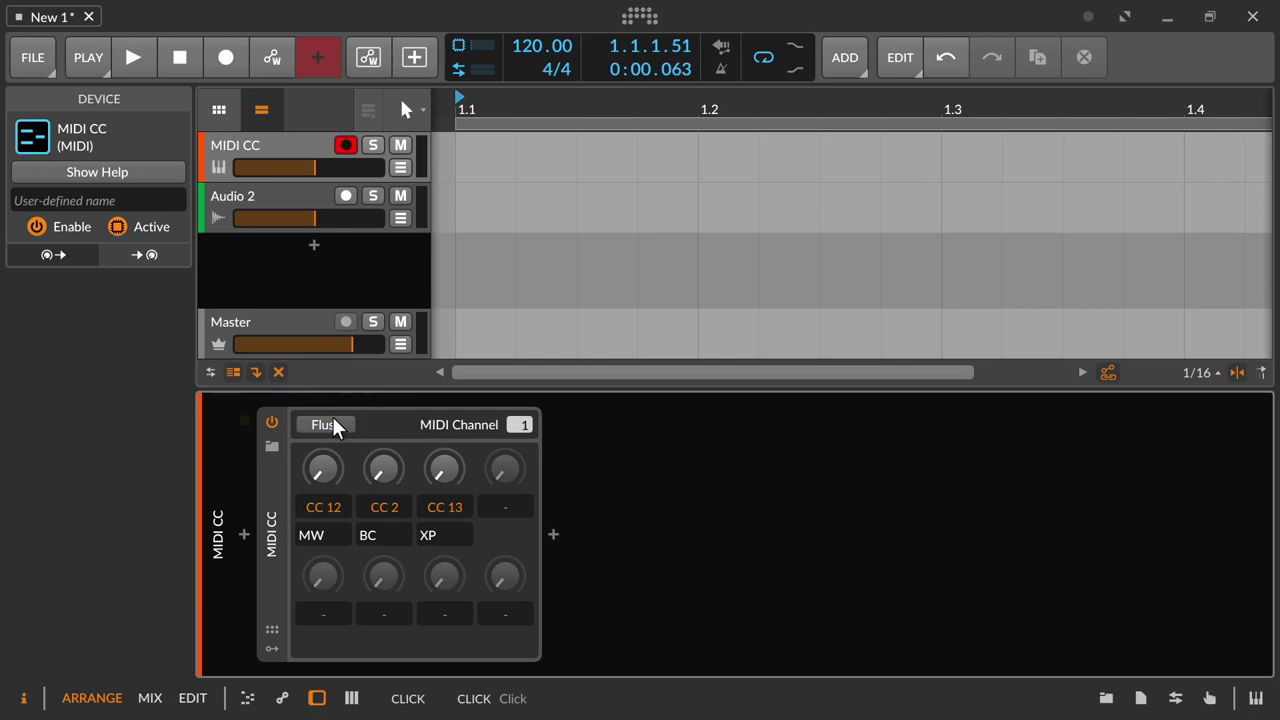
{"action": "left_click_drag", "start_coordinate": [391, 472], "coordinate": [453, 470]}
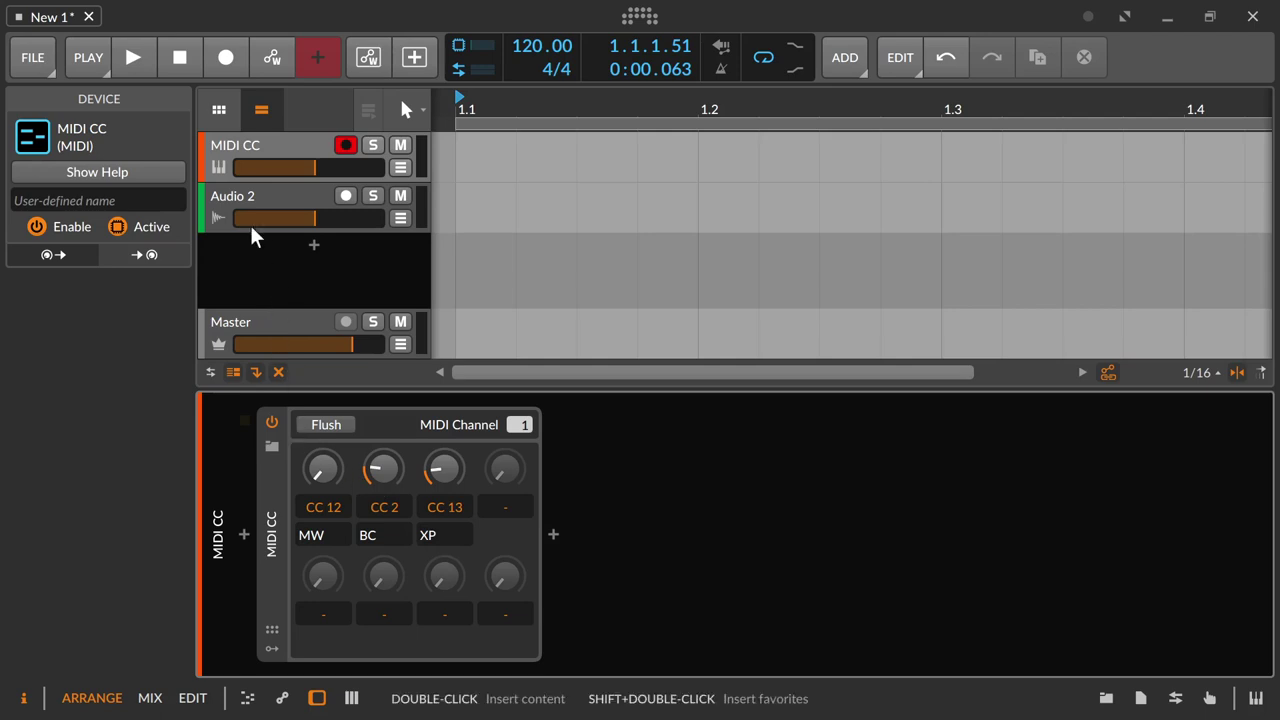
Review the note outputs available as destinations for the MIDI CC instrument track
{"action": "left_click", "coordinate": [250, 146]}
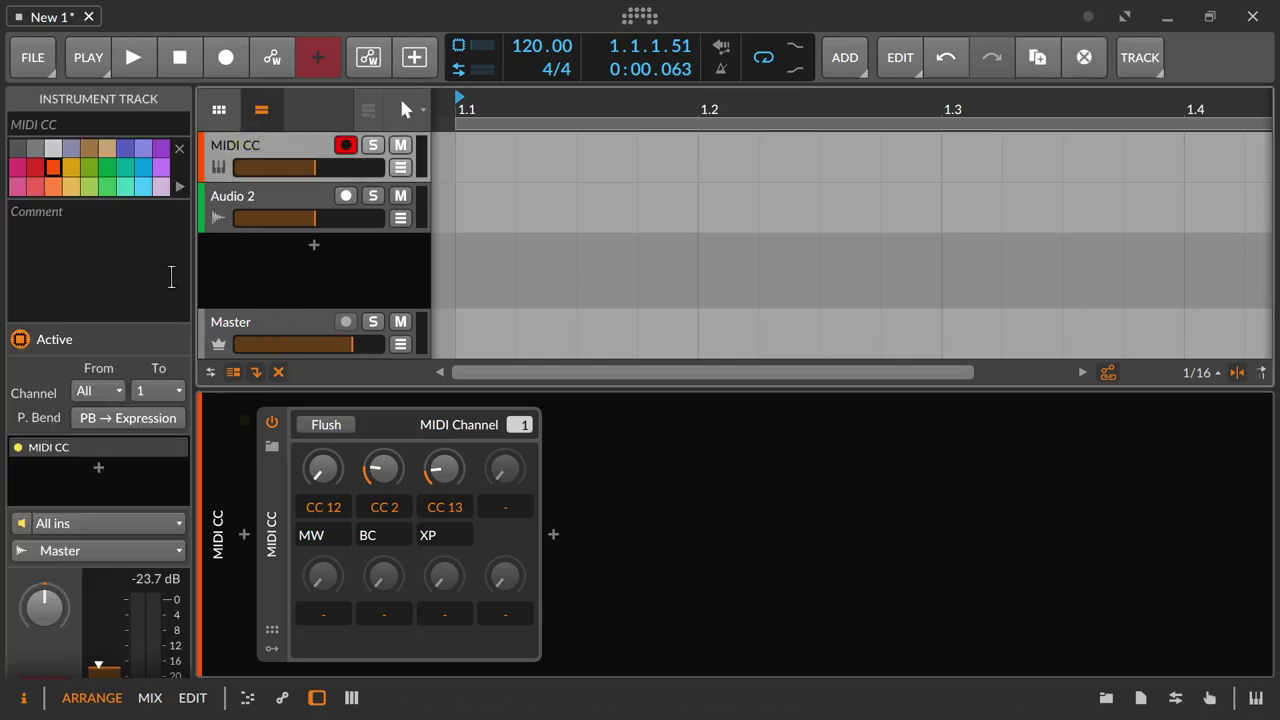
{"action": "left_click", "coordinate": [64, 547]}
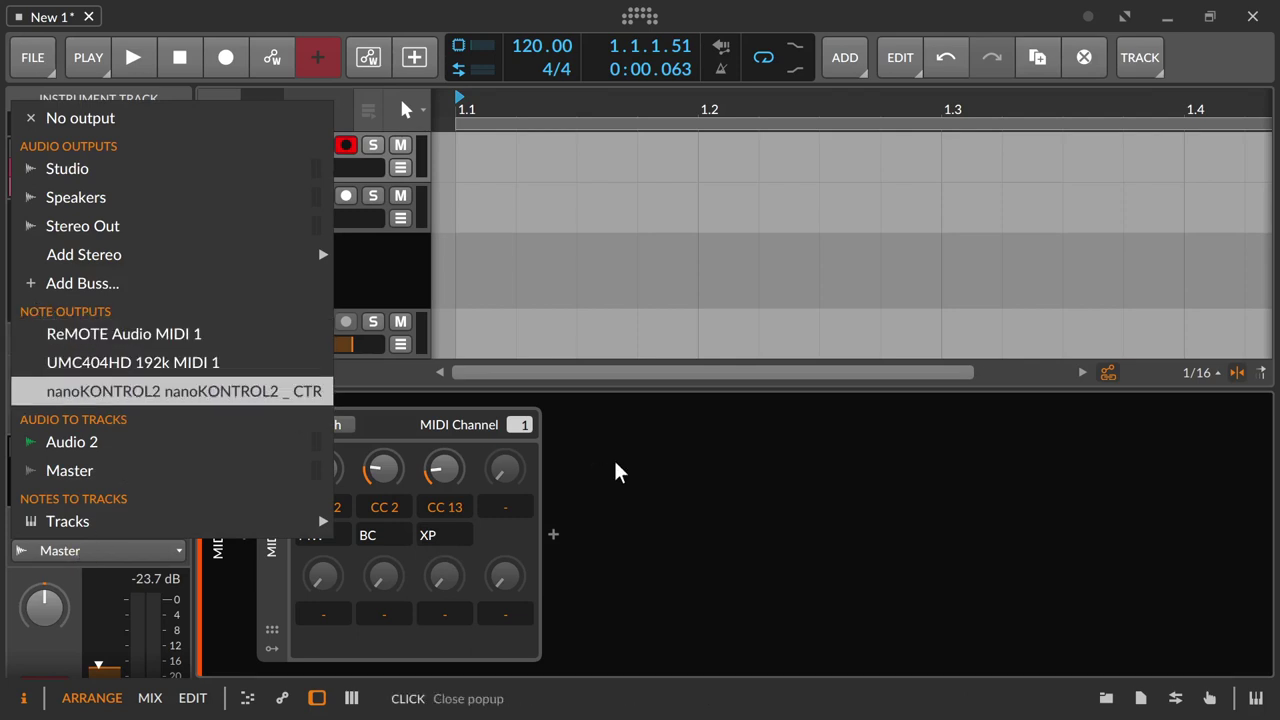
{"action": "left_click", "coordinate": [655, 473]}
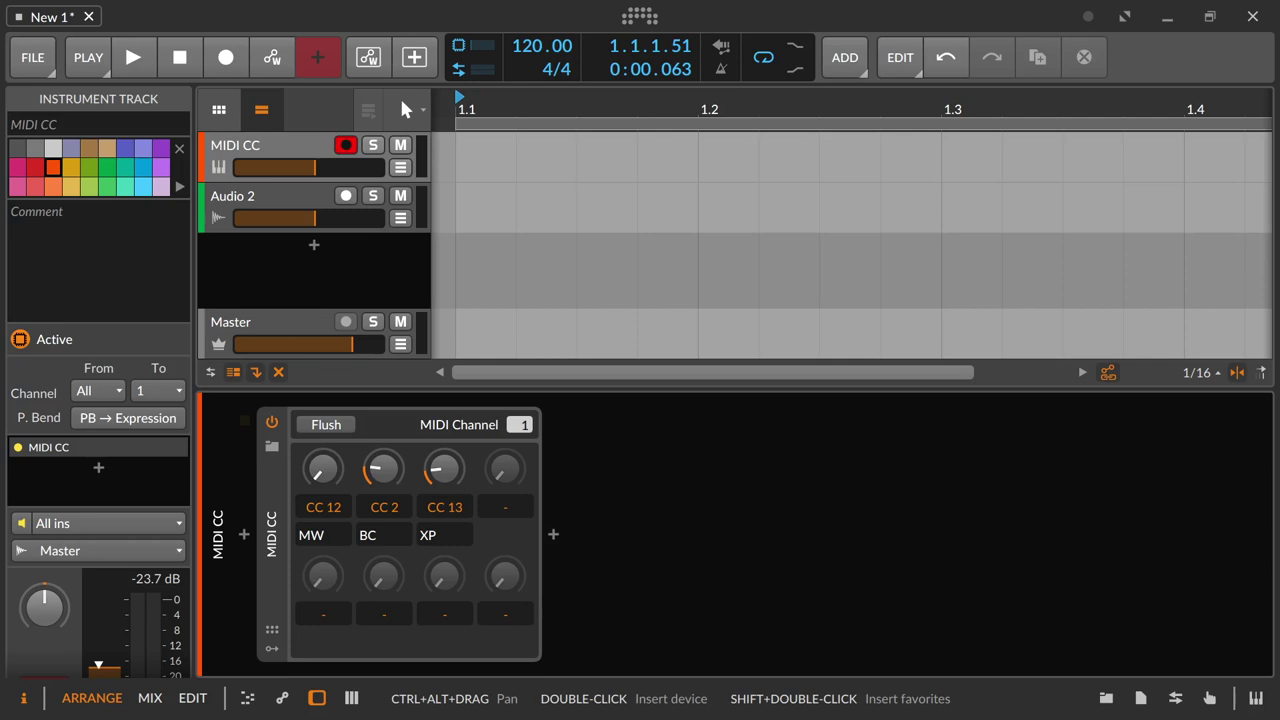
Search the presets for "odo" and insert SurgeXT Odo Midi CC Control ahead of the MIDI CC device
{"action": "left_click", "coordinate": [244, 535]}
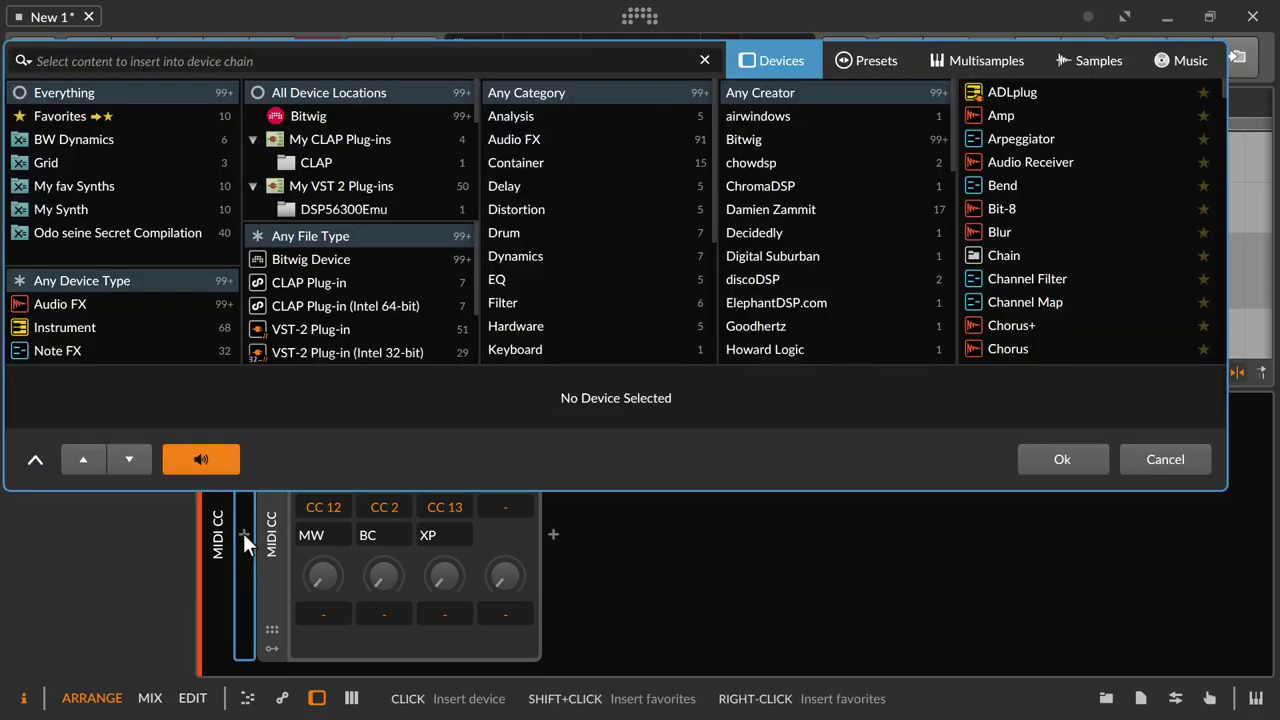
{"action": "type", "text": "odo"}
{"action": "left_click", "coordinate": [883, 63]}
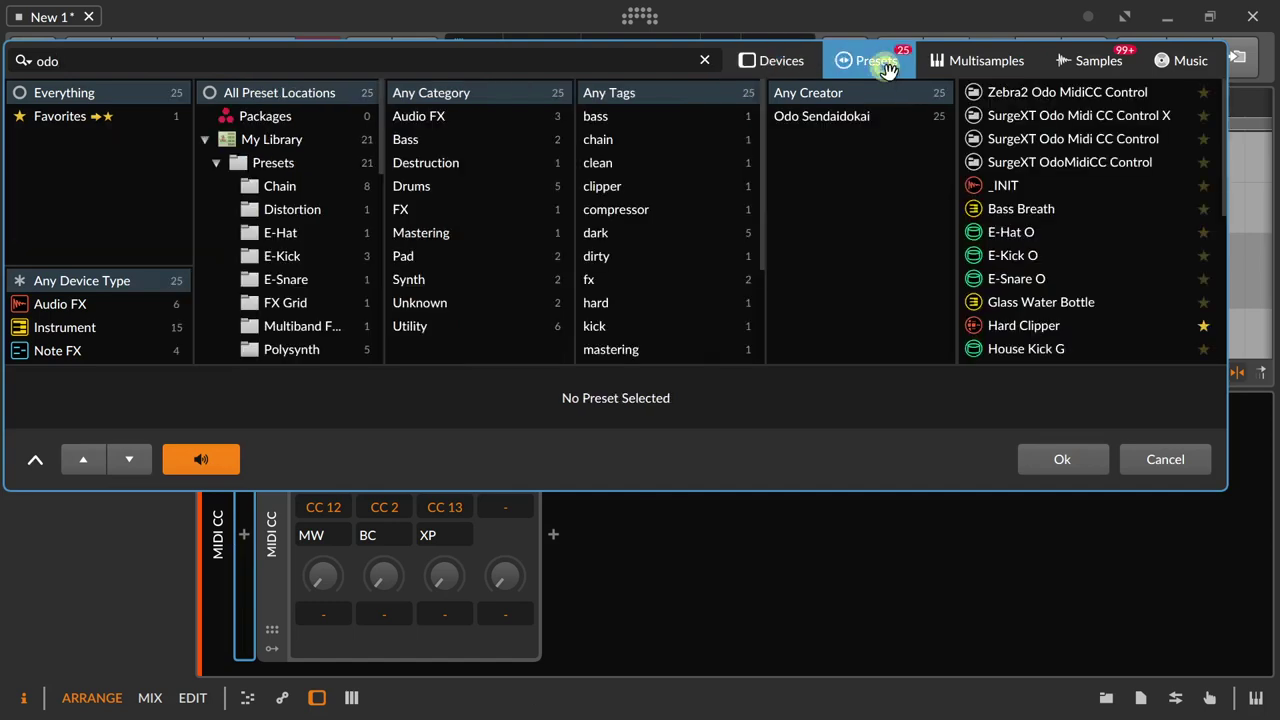
{"action": "left_click", "coordinate": [1148, 140]}
{"action": "double_click", "coordinate": [1148, 140]}
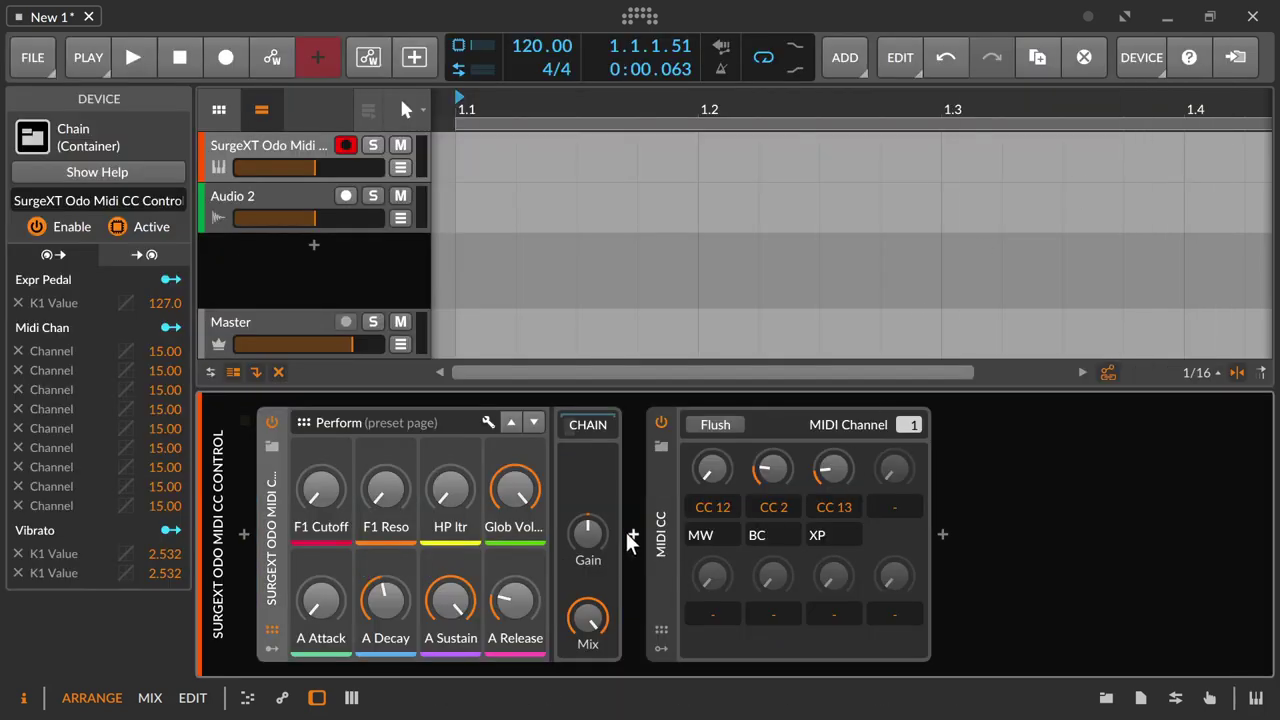
Expand the preset's nested chains and unfold the Filter 1 device inside them
{"action": "left_click", "coordinate": [588, 427]}
{"action": "left_click", "coordinate": [713, 427]}
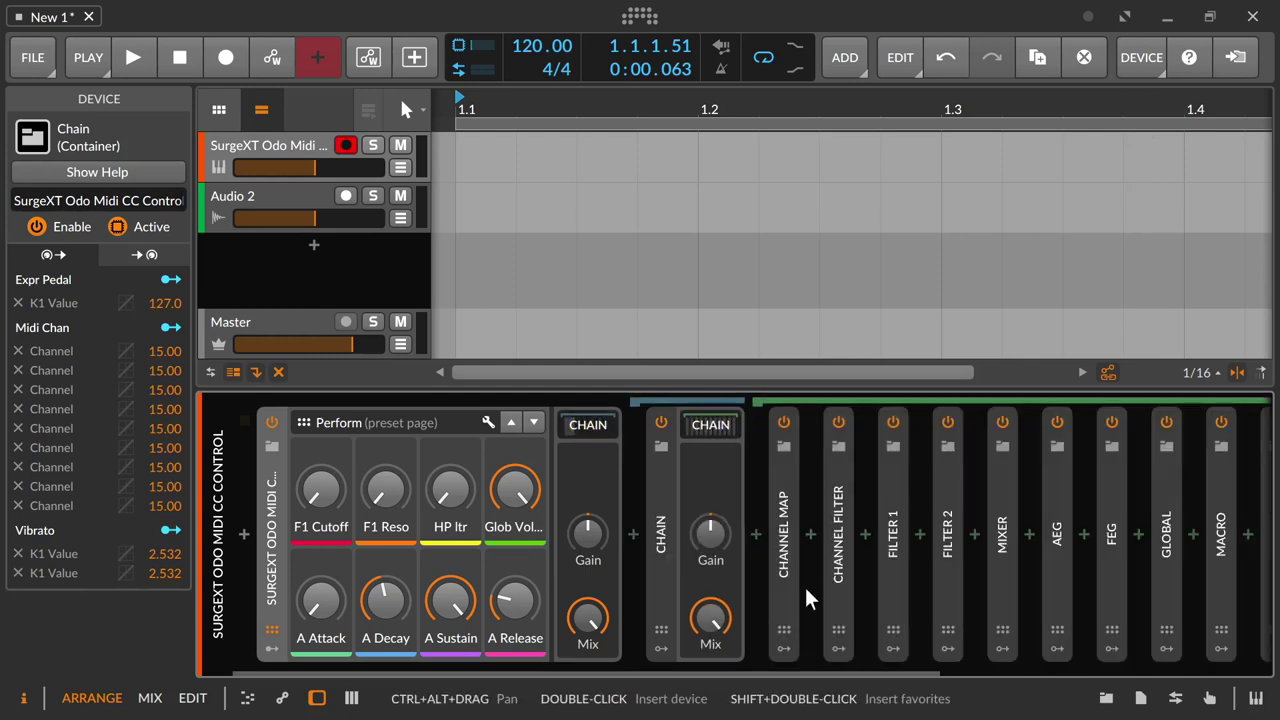
{"action": "left_click", "coordinate": [892, 560]}
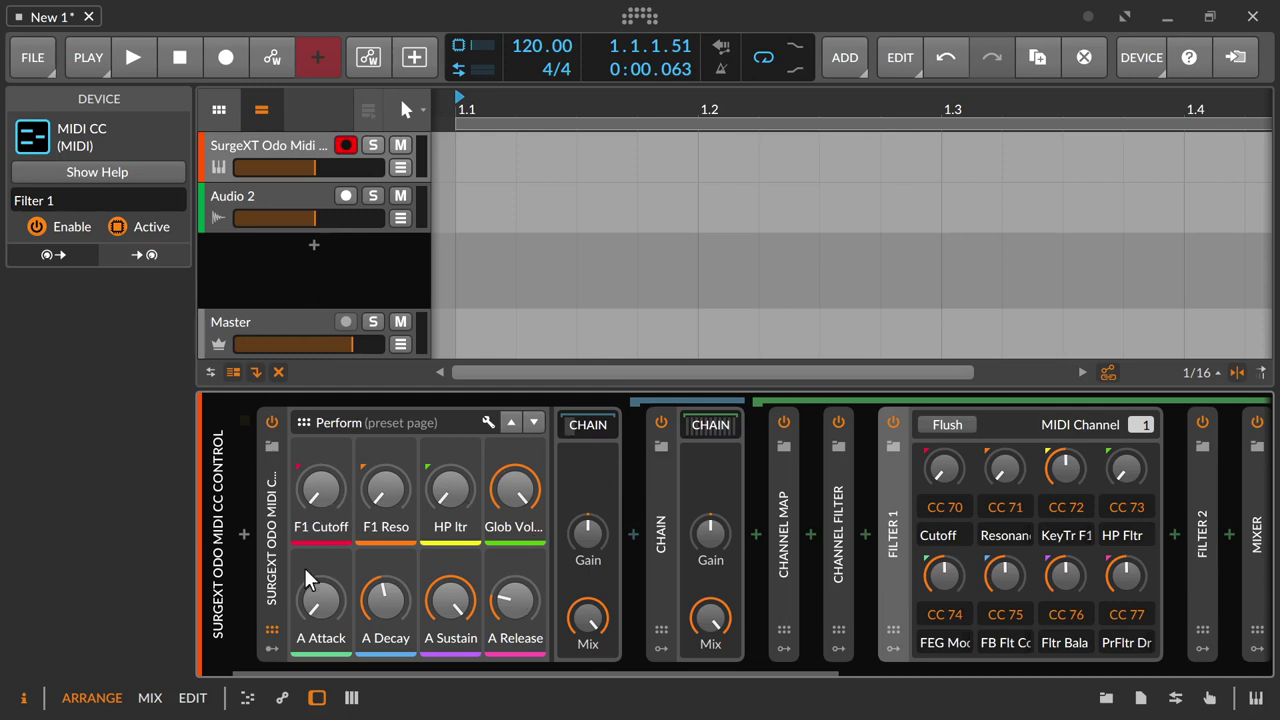
Inspect the preset's Remote Controls Editor and close it, and switch the remote controls to the Filter 1 page
{"action": "left_click", "coordinate": [486, 423]}
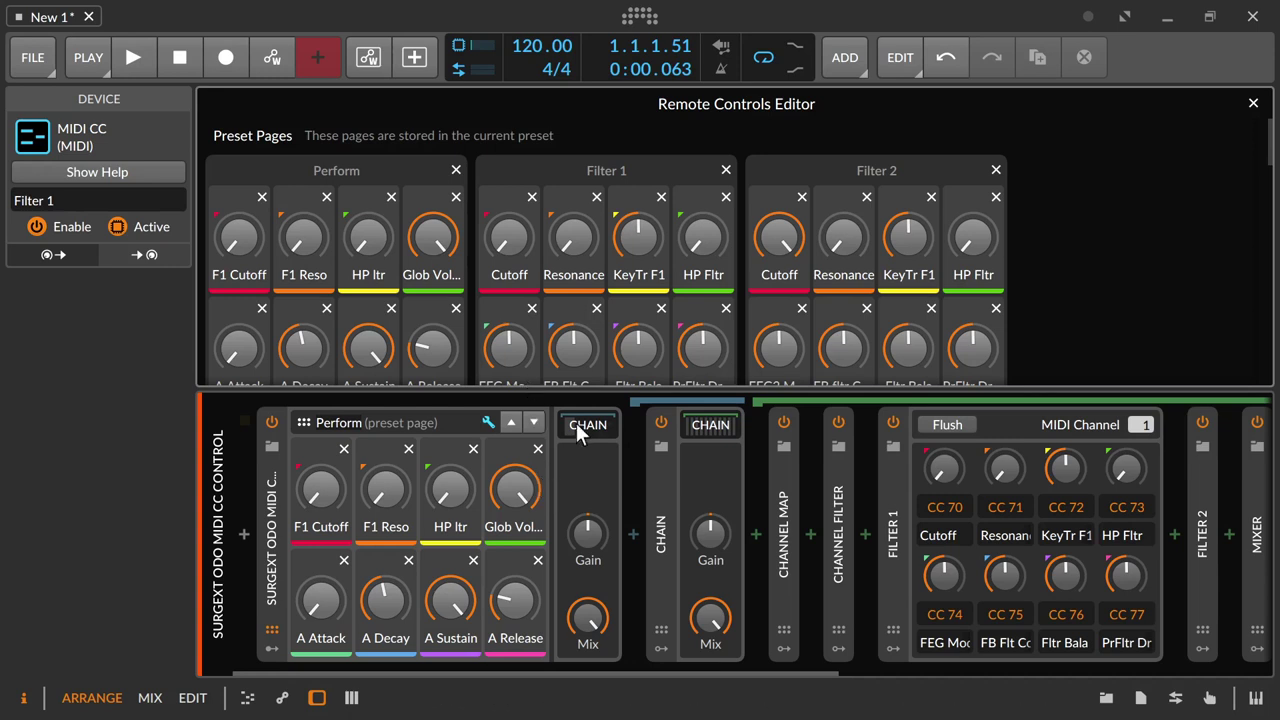
{"action": "left_click", "coordinate": [489, 422]}
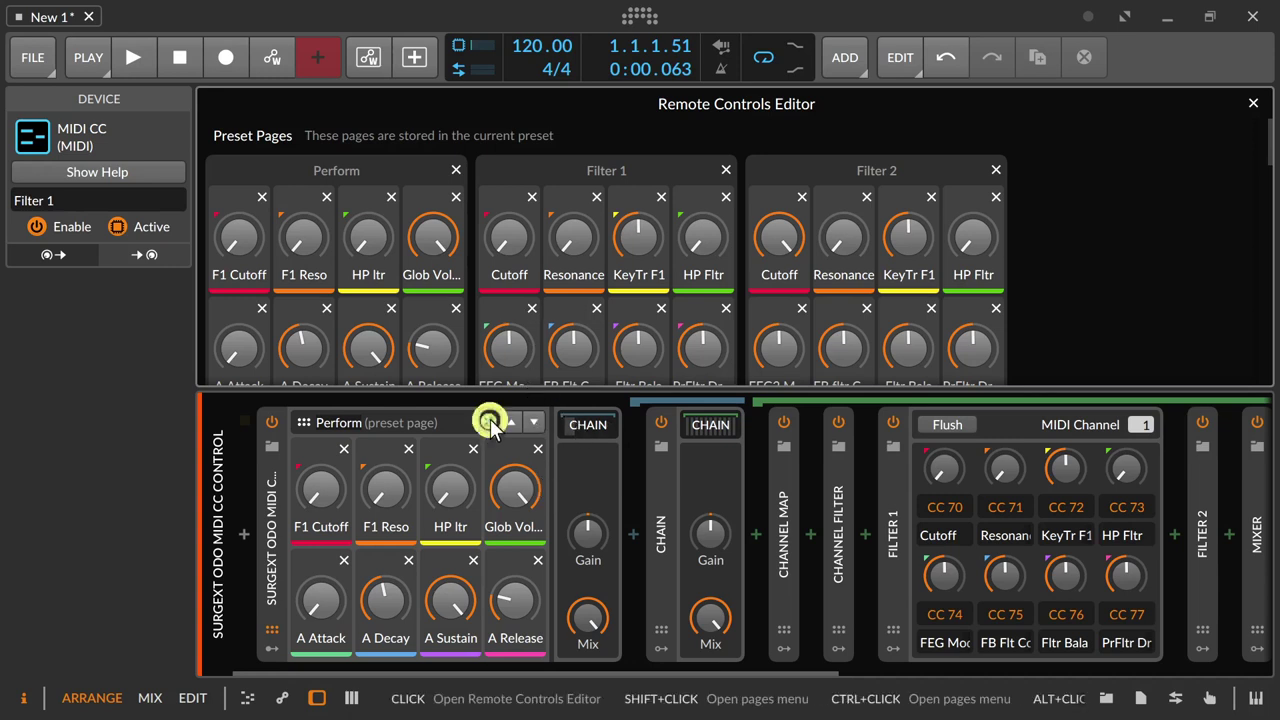
{"action": "left_click", "coordinate": [452, 420]}
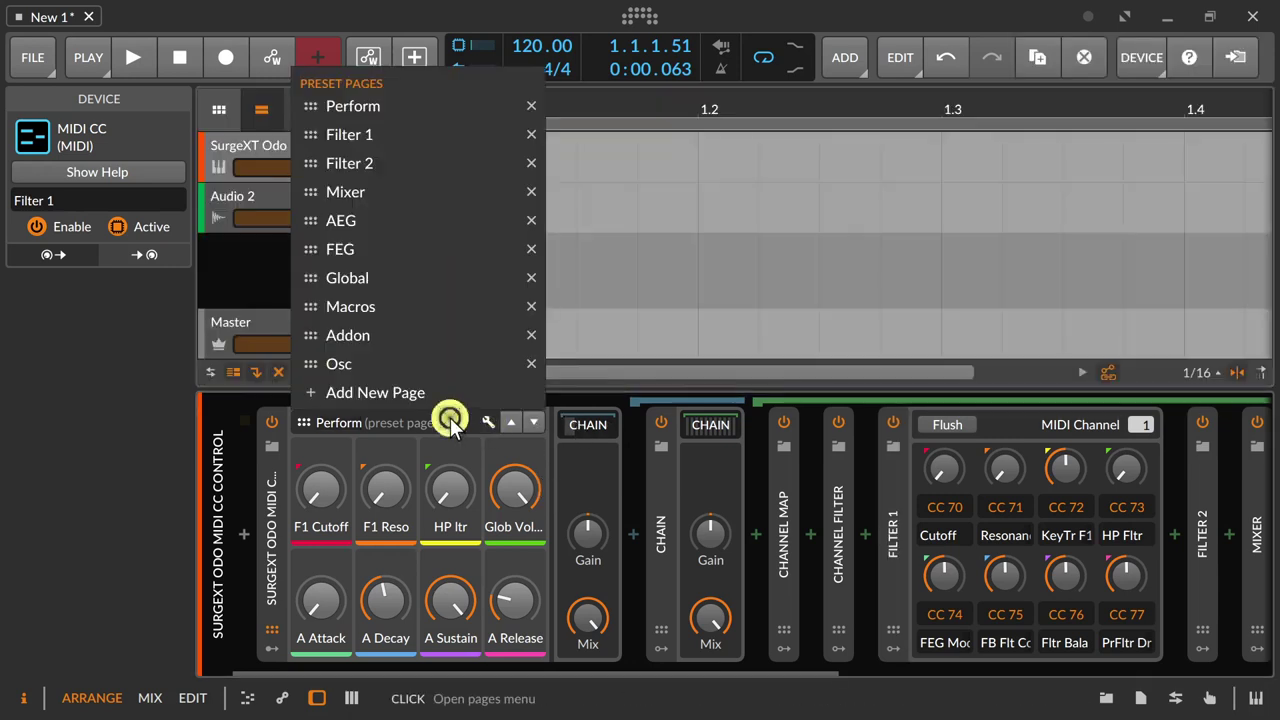
{"action": "left_click", "coordinate": [390, 141]}
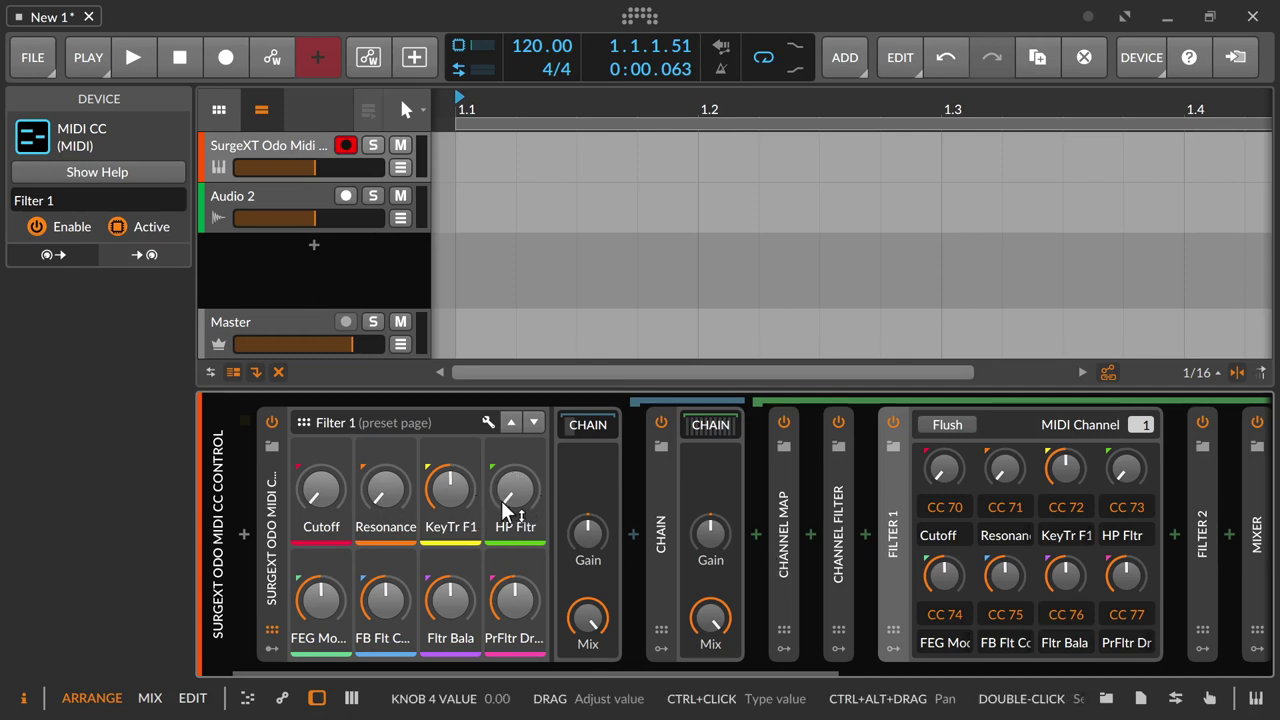
{"action": "mouse_move", "coordinate": [322, 490]}
{"action": "left_mouse_down"}
{"action": "mouse_move", "coordinate": [322, 455]}
{"action": "mouse_move", "coordinate": [322, 505]}
{"action": "mouse_move", "coordinate": [322, 421]}
{"action": "mouse_move", "coordinate": [322, 497]}
{"action": "left_mouse_up"}
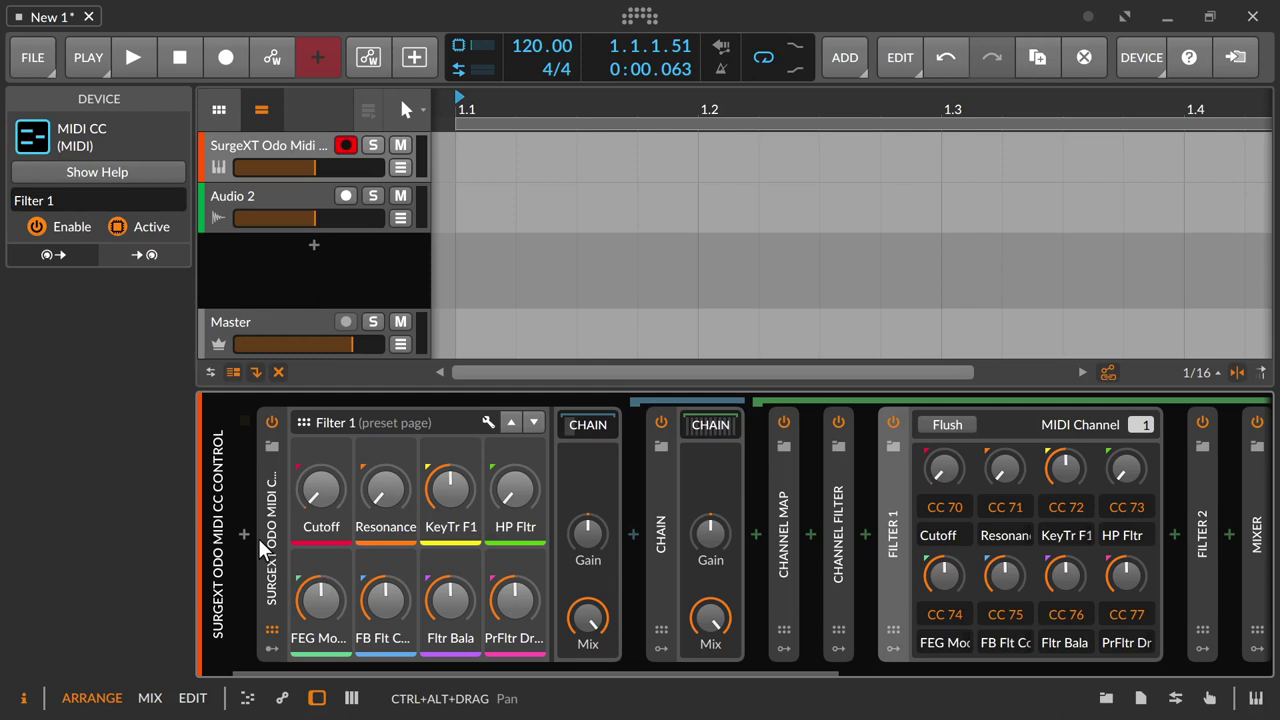
Examine the preset page list and the mapping, automation and modulation options of the Filter 1 device's CC 70 knob
{"action": "left_click", "coordinate": [467, 420]}
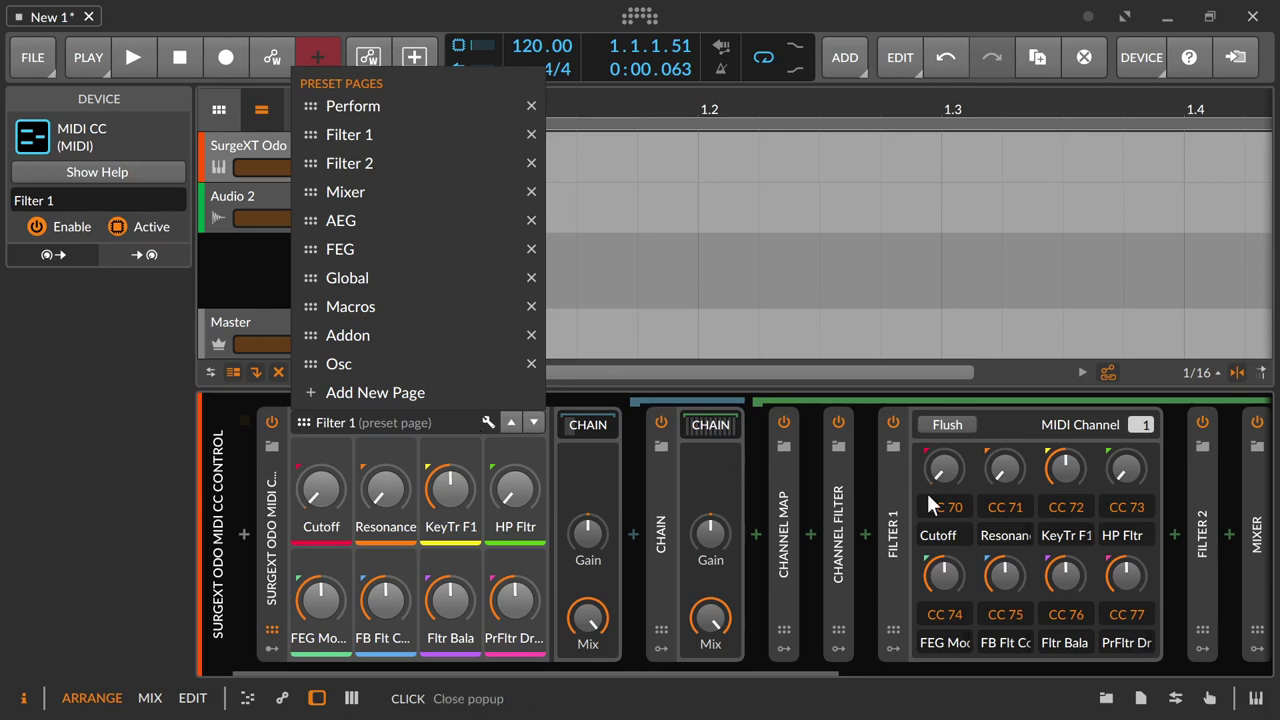
{"action": "left_click", "coordinate": [943, 465]}
{"action": "right_click", "coordinate": [943, 465]}
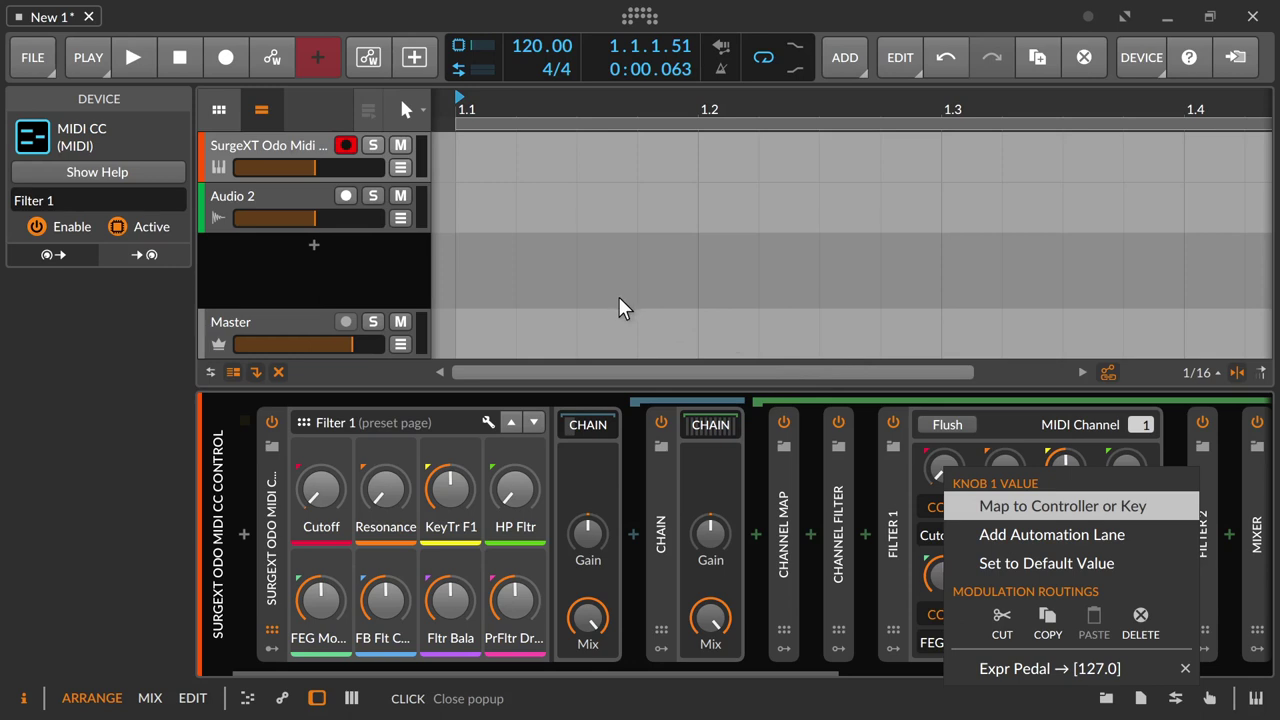
{"action": "left_click", "coordinate": [271, 143]}
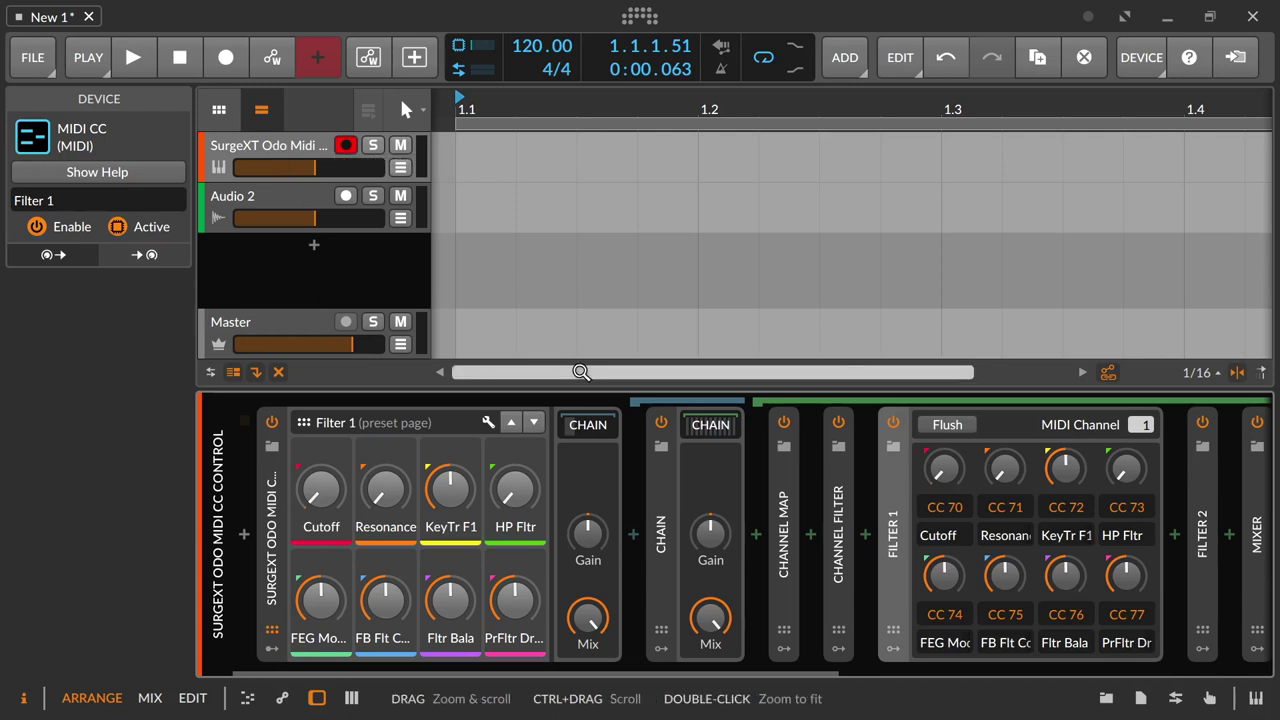
{"action": "right_click", "coordinate": [950, 468]}
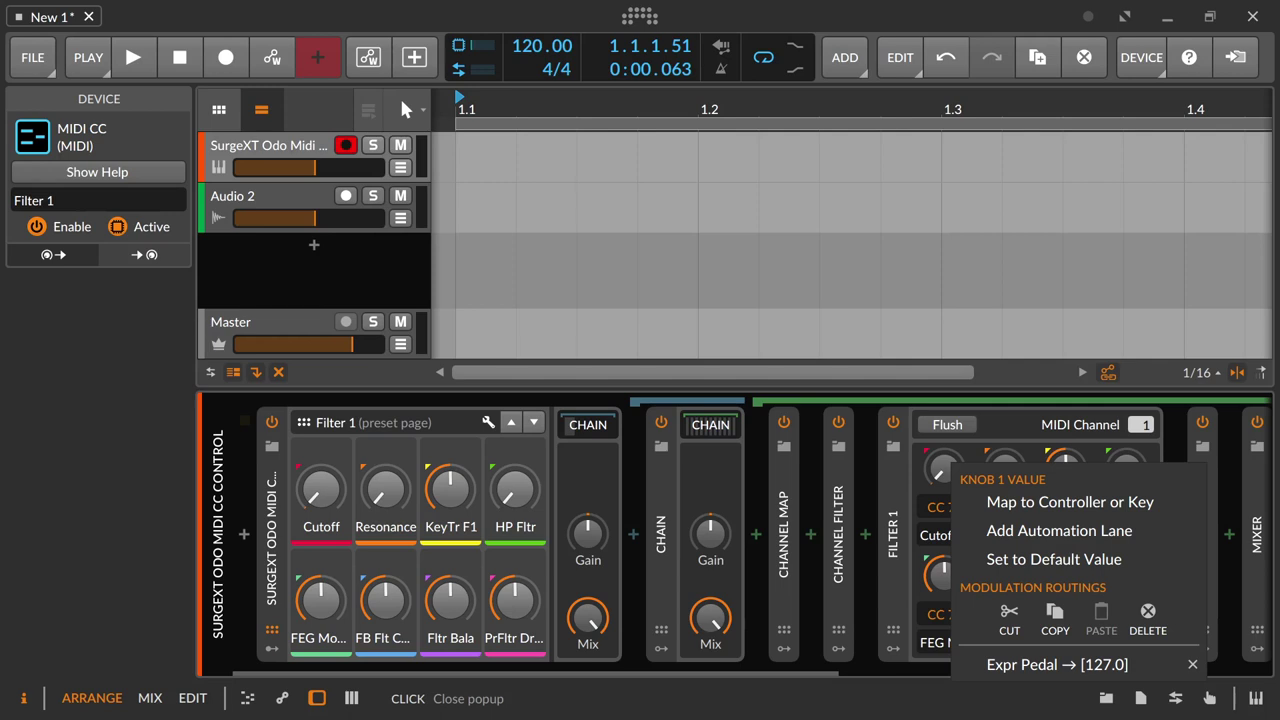
{"action": "key", "text": "Escape"}
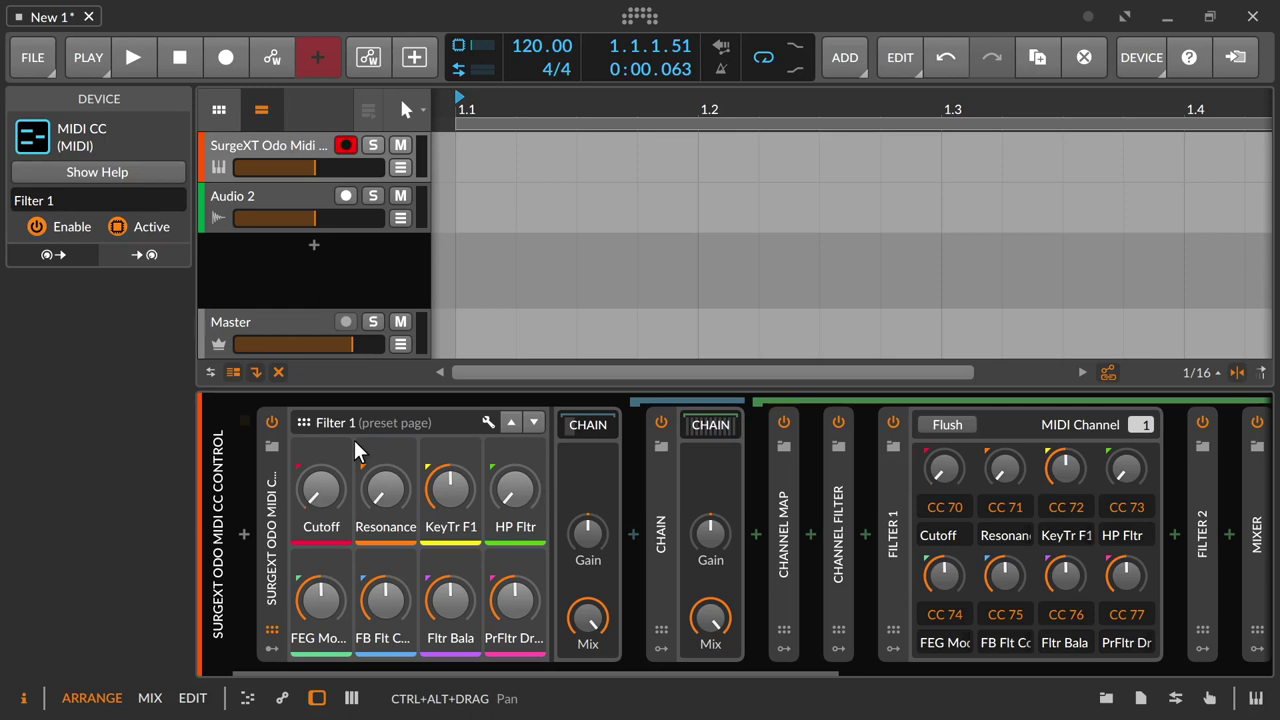
Add an automation lane for the Resonance remote control and show the track's added automation lanes
{"action": "right_click", "coordinate": [398, 492]}
{"action": "left_click", "coordinate": [566, 549]}
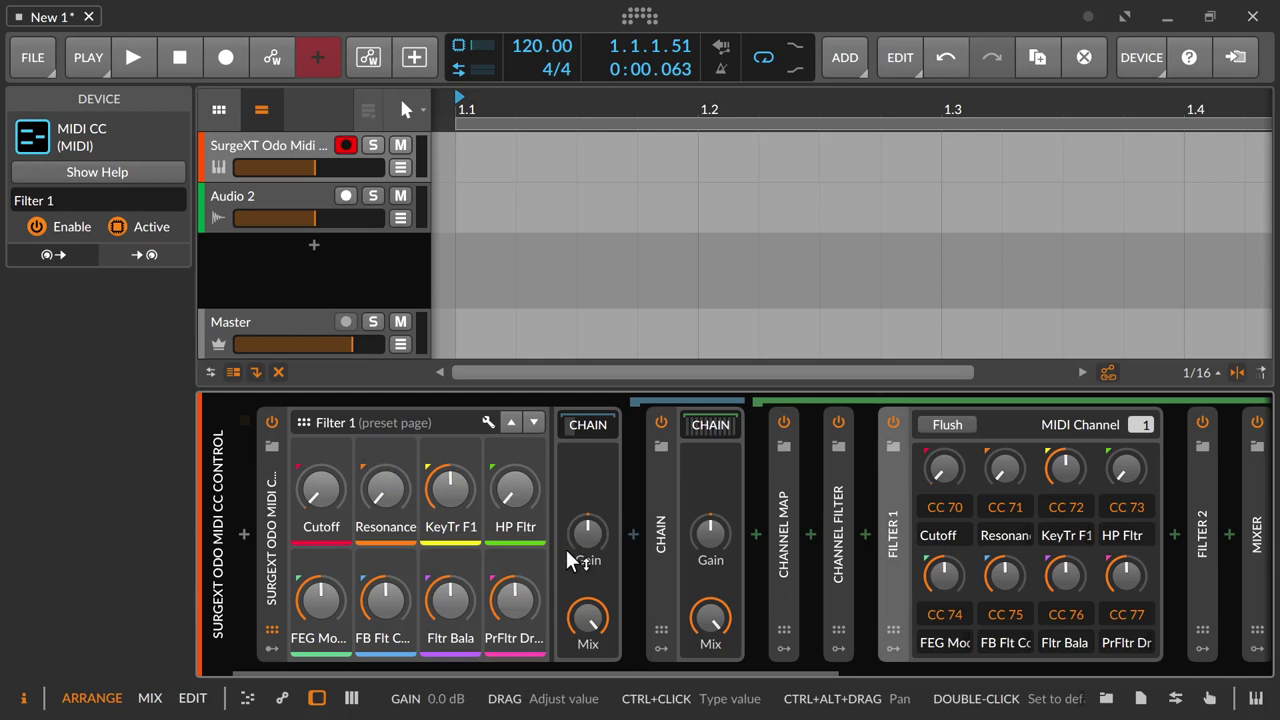
{"action": "left_click", "coordinate": [399, 167]}
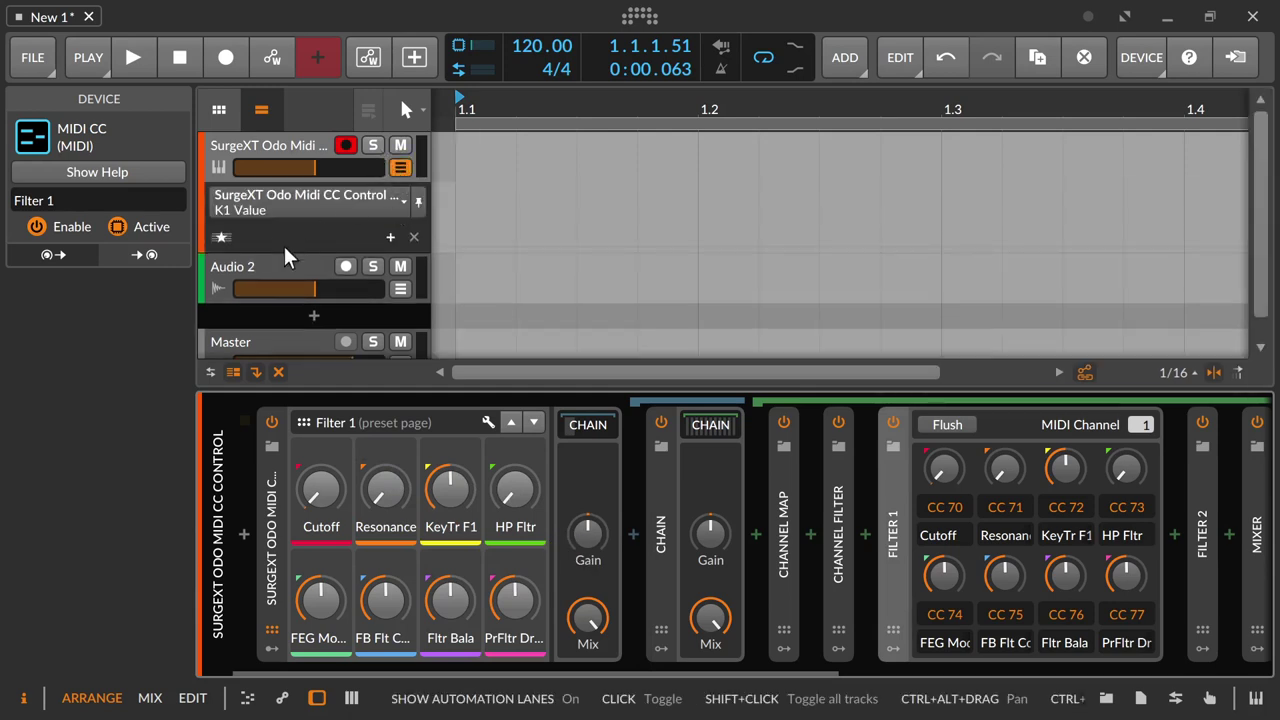
{"action": "left_click", "coordinate": [222, 239]}
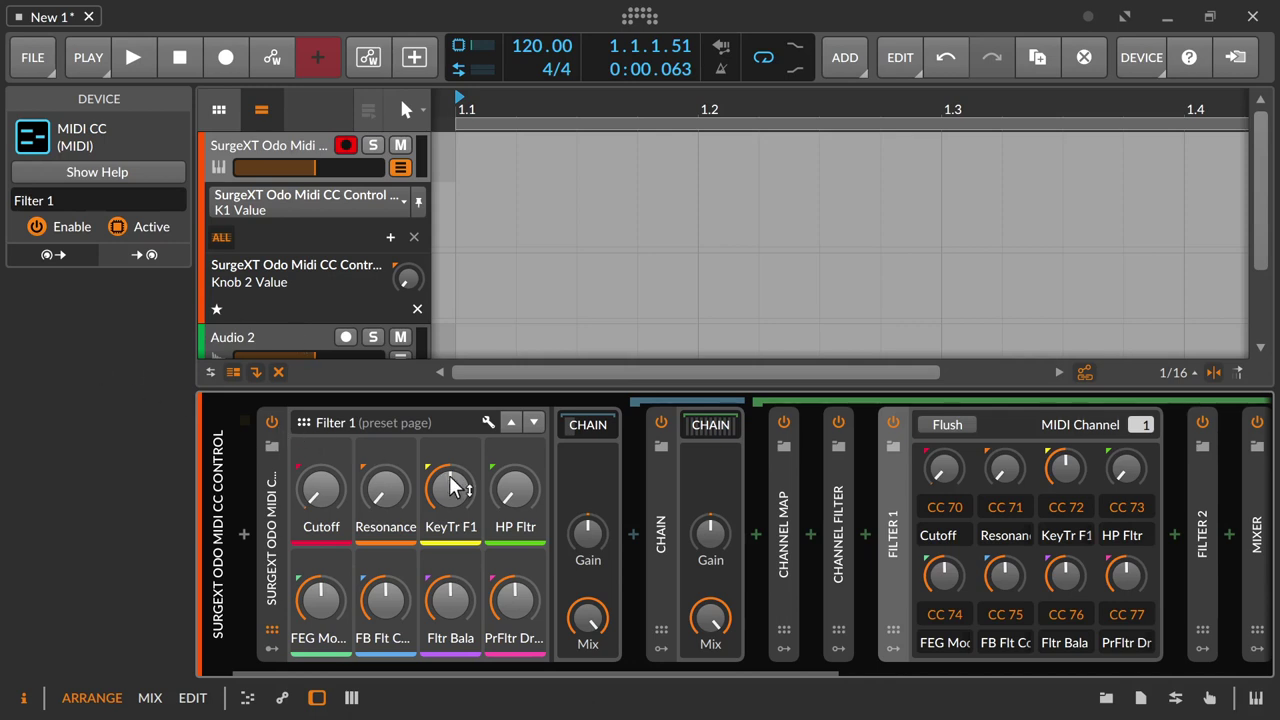
Show the preset's modulators, add an Envelope Follower, and map it to the HP Fltr remote control with an amount of 73.30
{"action": "left_click", "coordinate": [272, 645]}
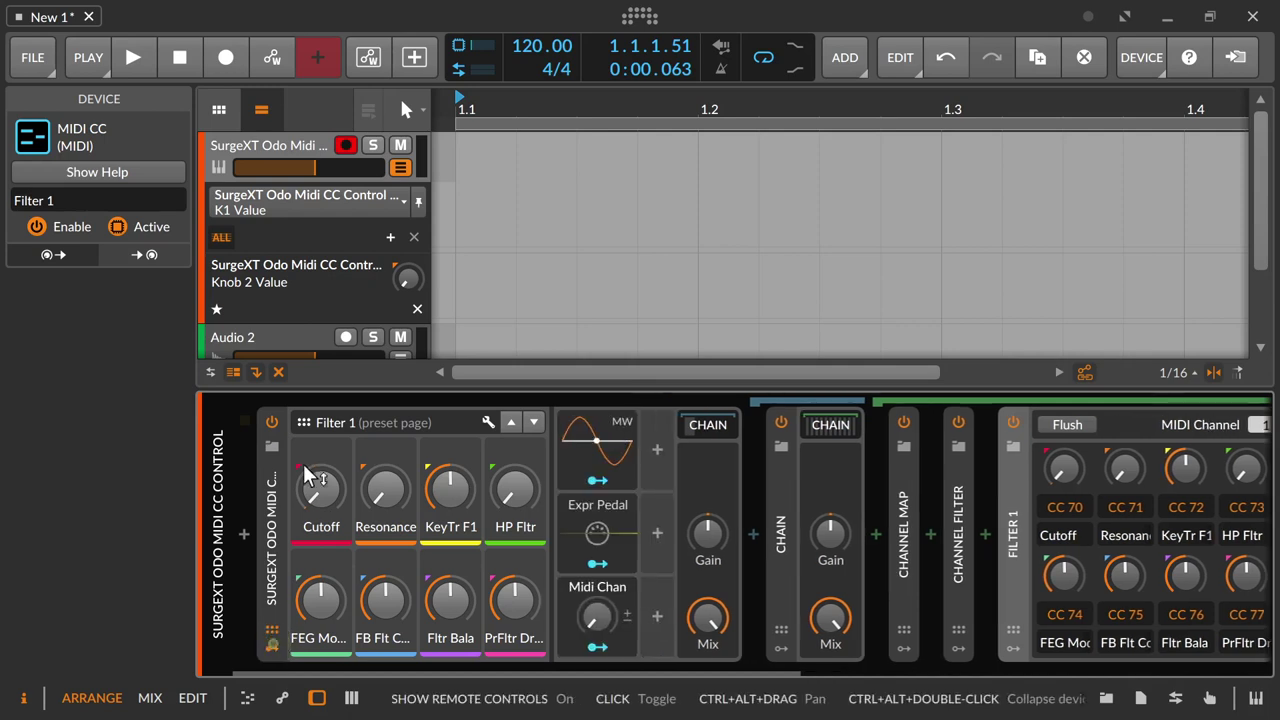
{"action": "left_click", "coordinate": [660, 445]}
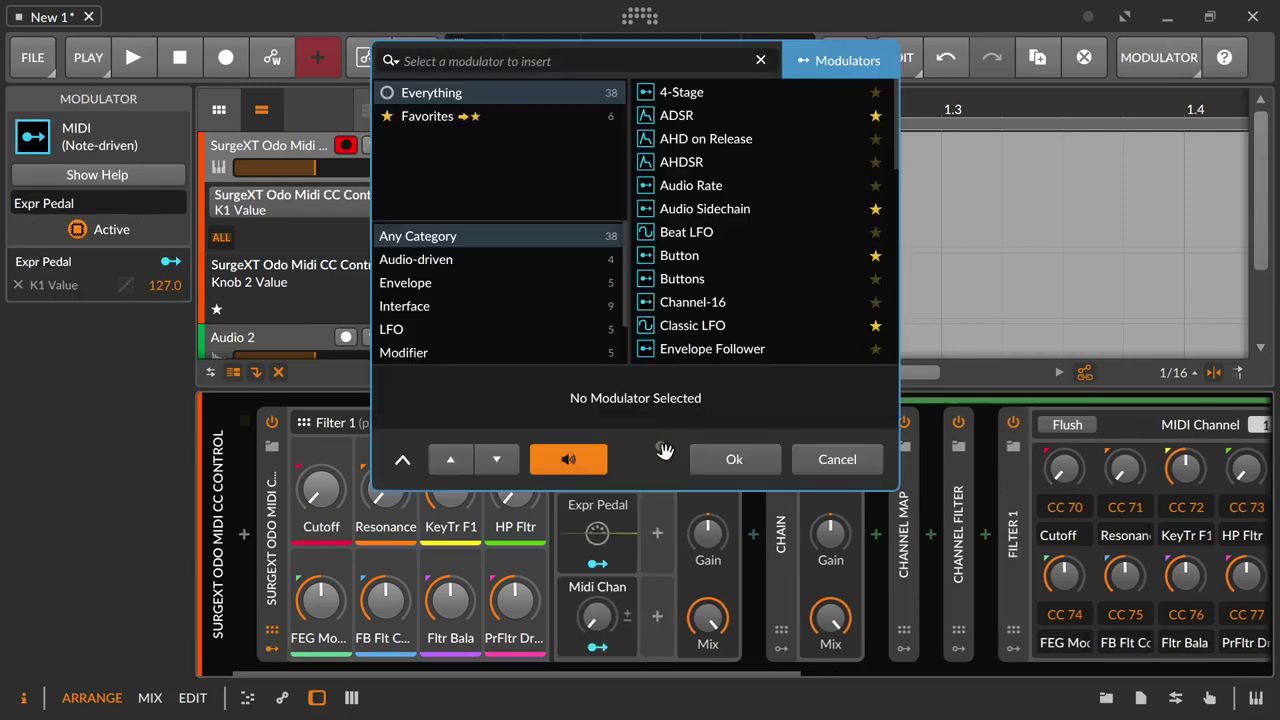
{"action": "type", "text": "fo"}
{"action": "key", "text": "Down"}
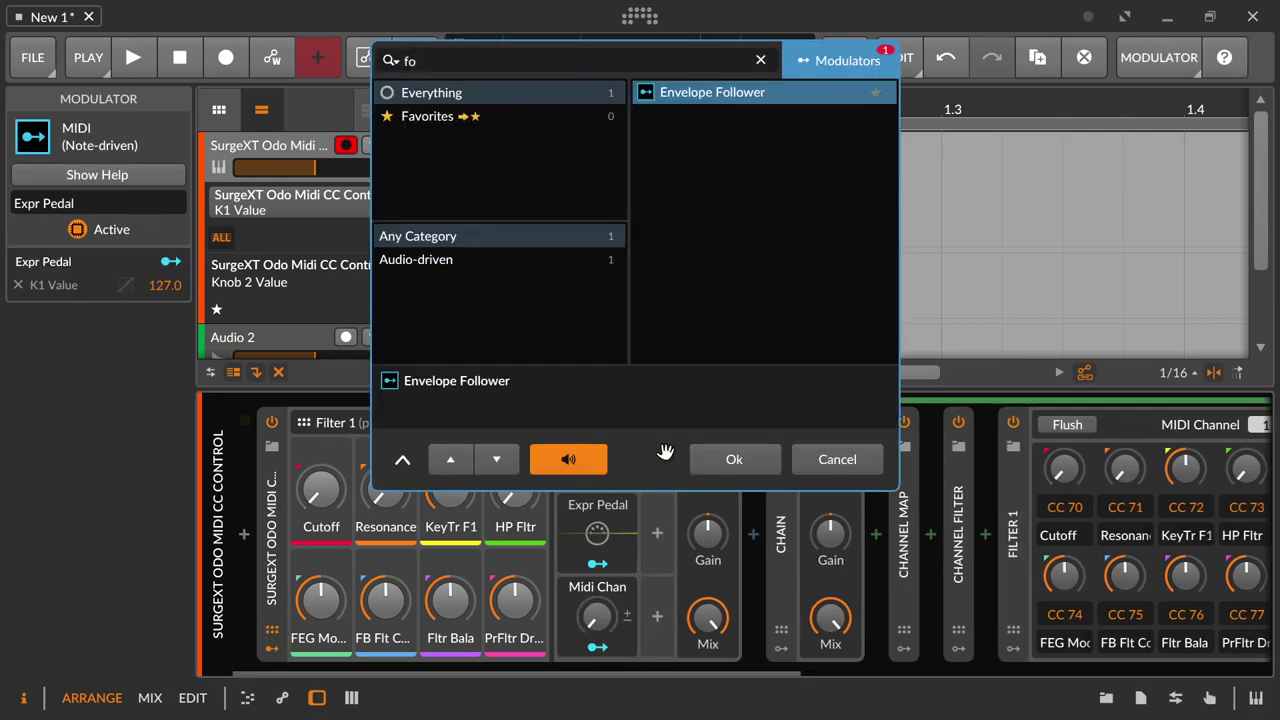
{"action": "key", "text": "Return"}
{"action": "left_click", "coordinate": [680, 480]}
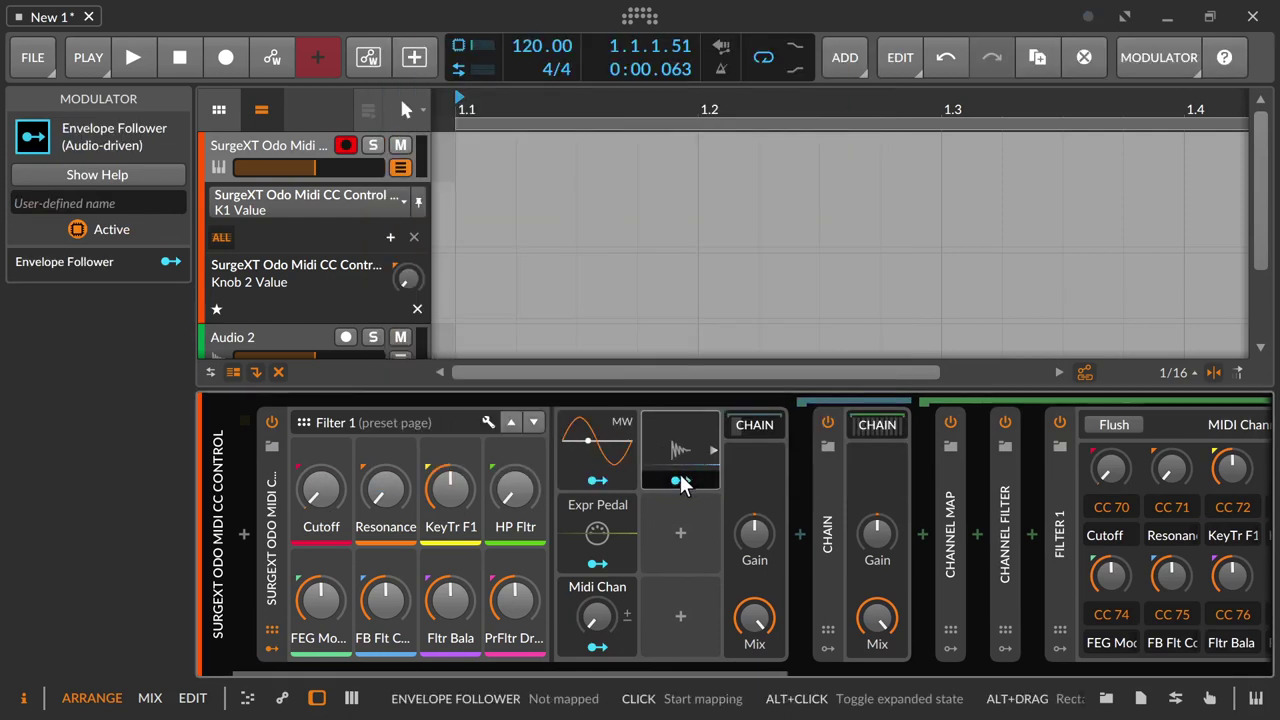
{"action": "left_click_drag", "start_coordinate": [530, 482], "coordinate": [531, 484]}
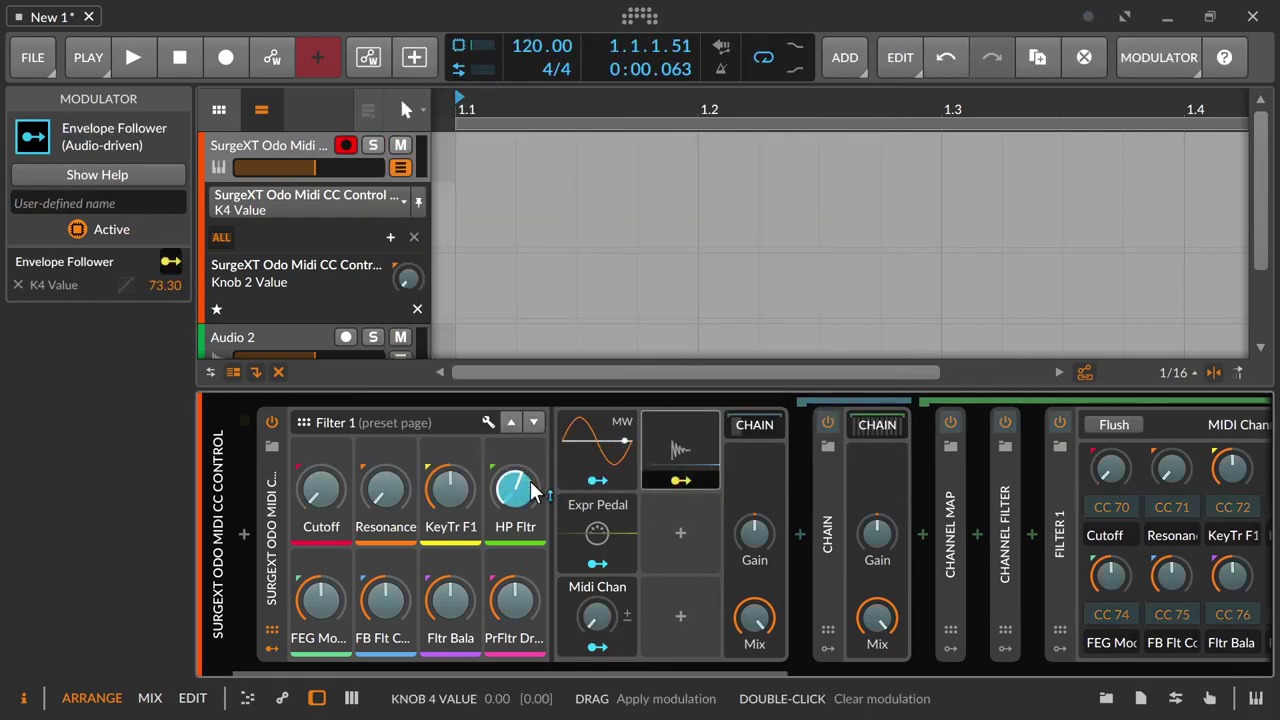